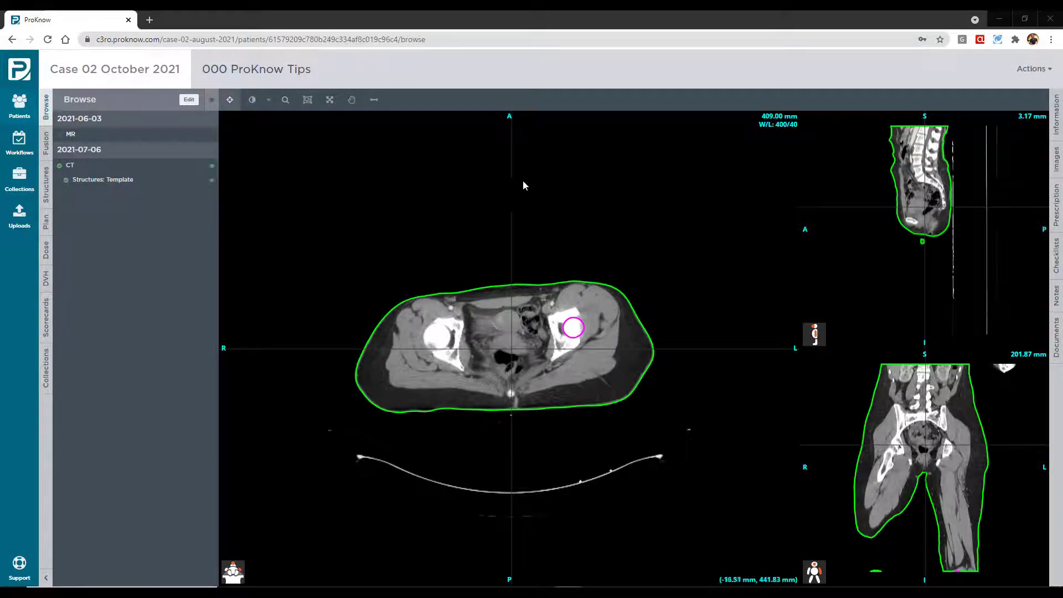
Step: Activate the MR image over the CT and bring the views to the MR-covered part of the left thigh
{"action": "left_click", "coordinate": [1057, 160]}
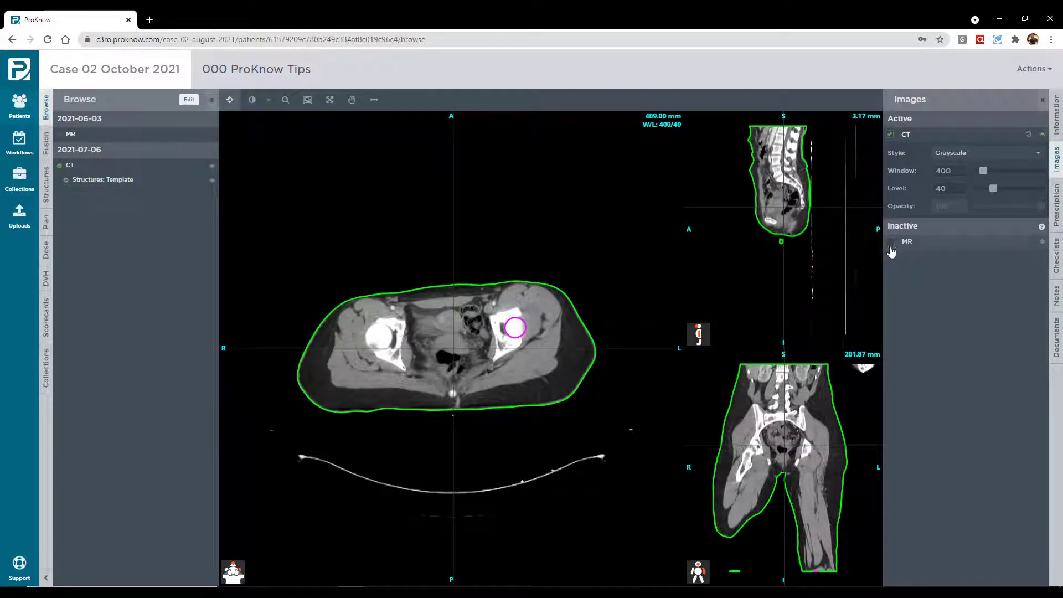
{"action": "left_click", "coordinate": [892, 242]}
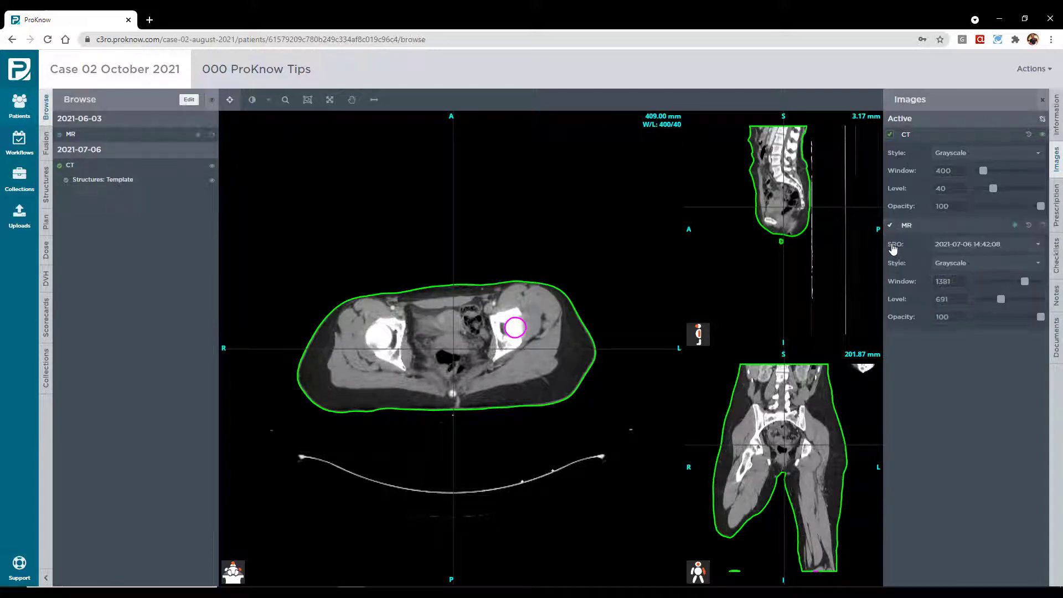
{"action": "right_click", "coordinate": [814, 306]}
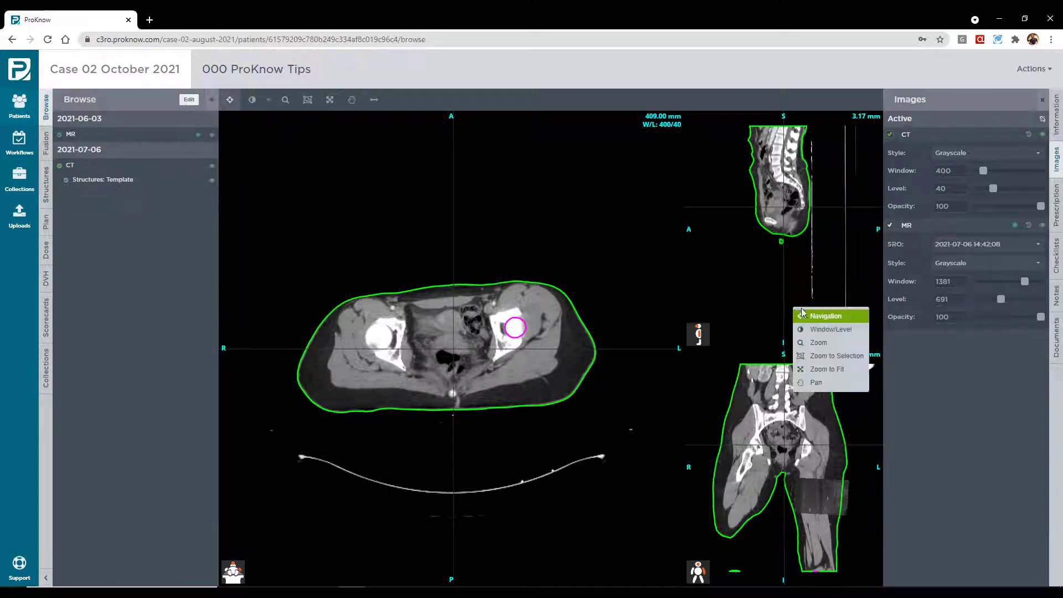
{"action": "left_click_drag", "start_coordinate": [773, 406], "coordinate": [820, 498]}
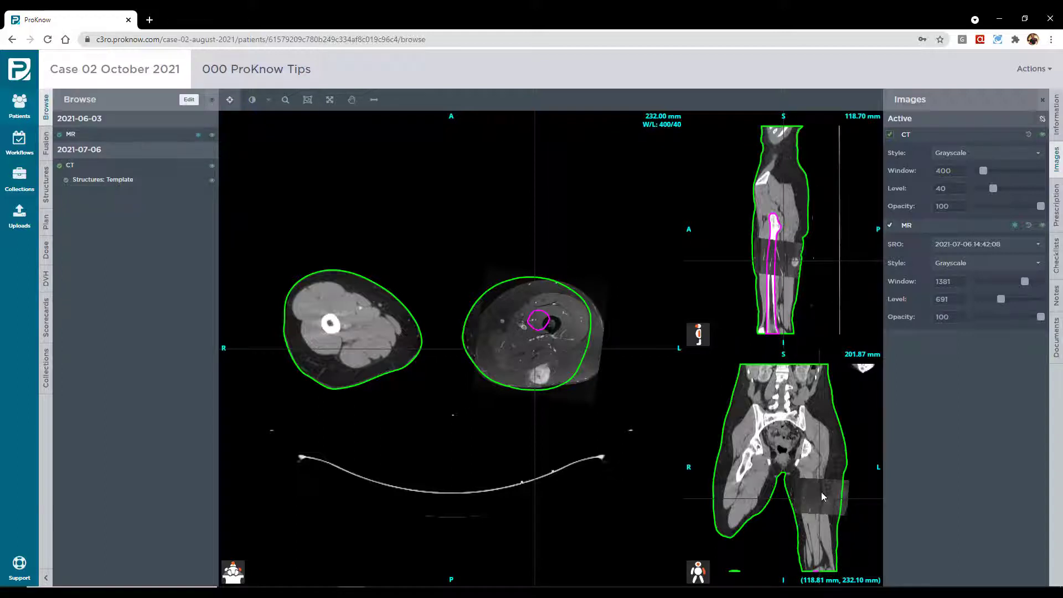
{"action": "right_click", "coordinate": [540, 346]}
{"action": "left_click", "coordinate": [557, 369]}
{"action": "scroll", "coordinate": [550, 359], "scroll_direction": "up", "scroll_amount": 5}
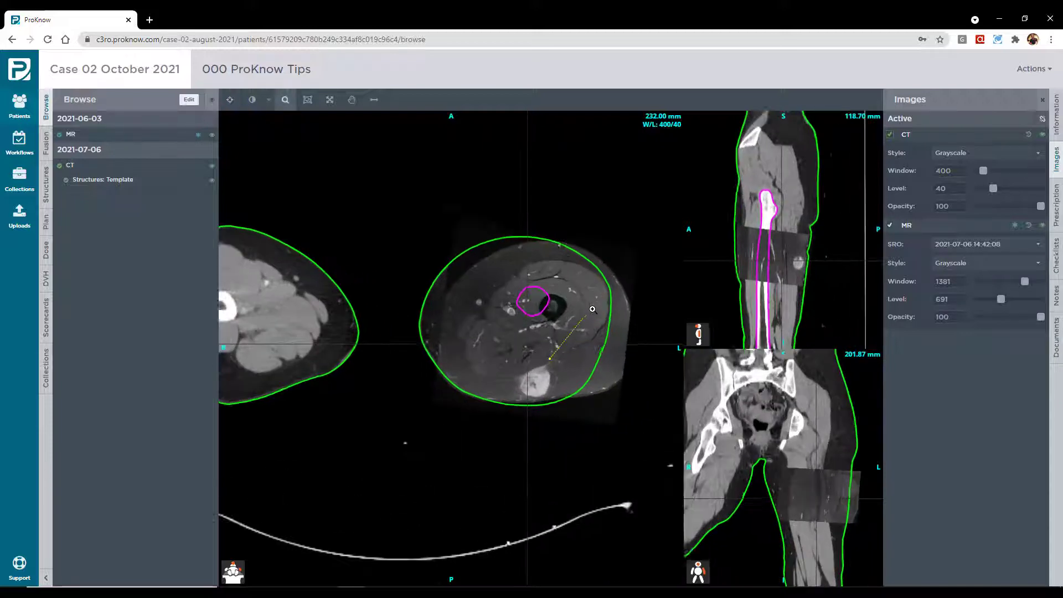
{"action": "right_click", "coordinate": [599, 306]}
{"action": "left_click", "coordinate": [622, 381]}
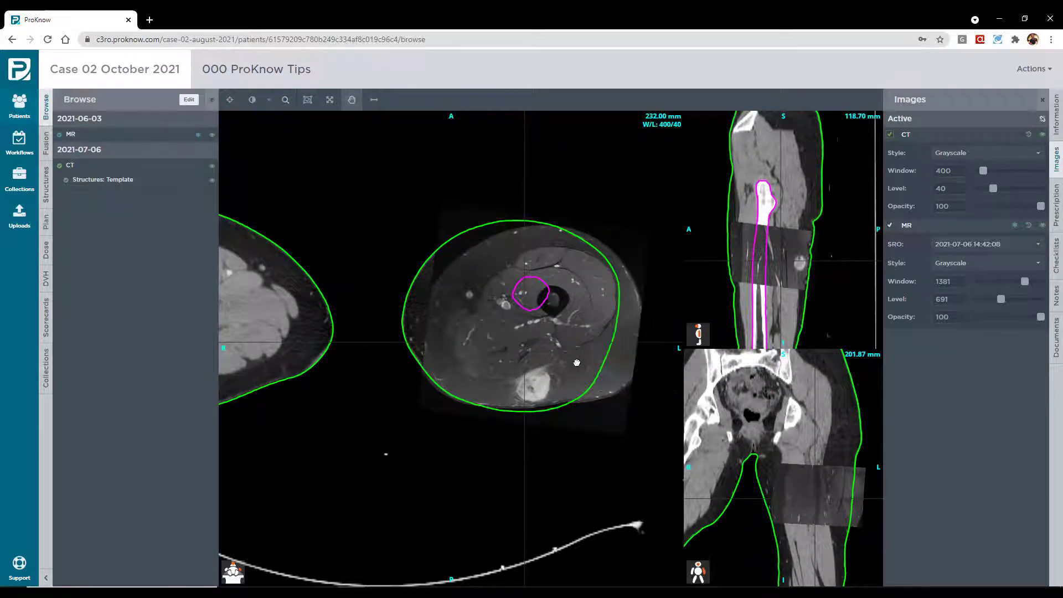
{"action": "left_click_drag", "start_coordinate": [623, 387], "coordinate": [562, 405]}
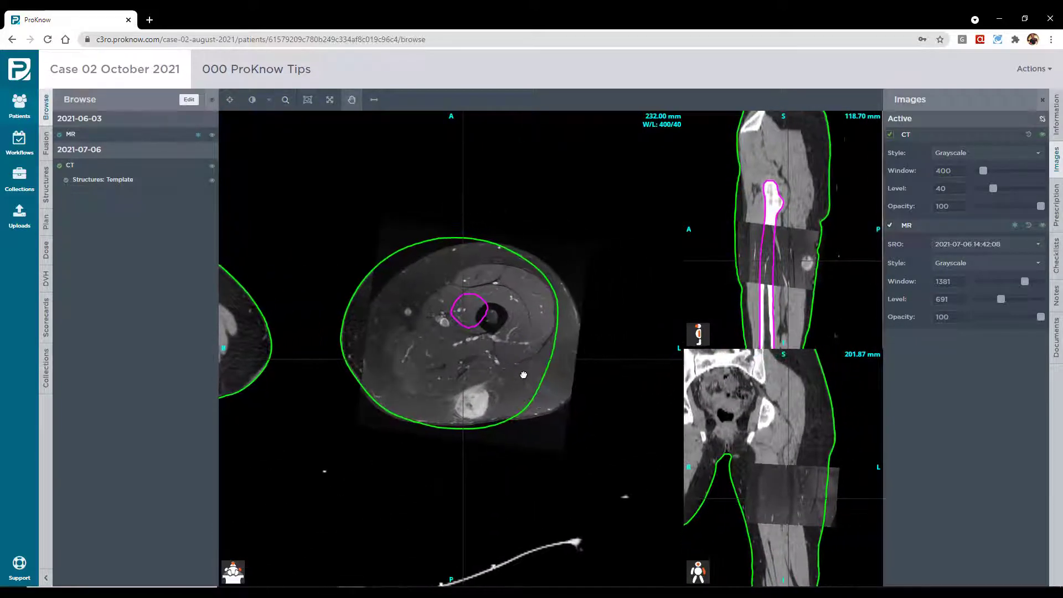
Step: Preview the MR overlay in the Inverted, Glow and Rainbow styles, and return it to Grayscale
{"action": "left_click", "coordinate": [969, 268]}
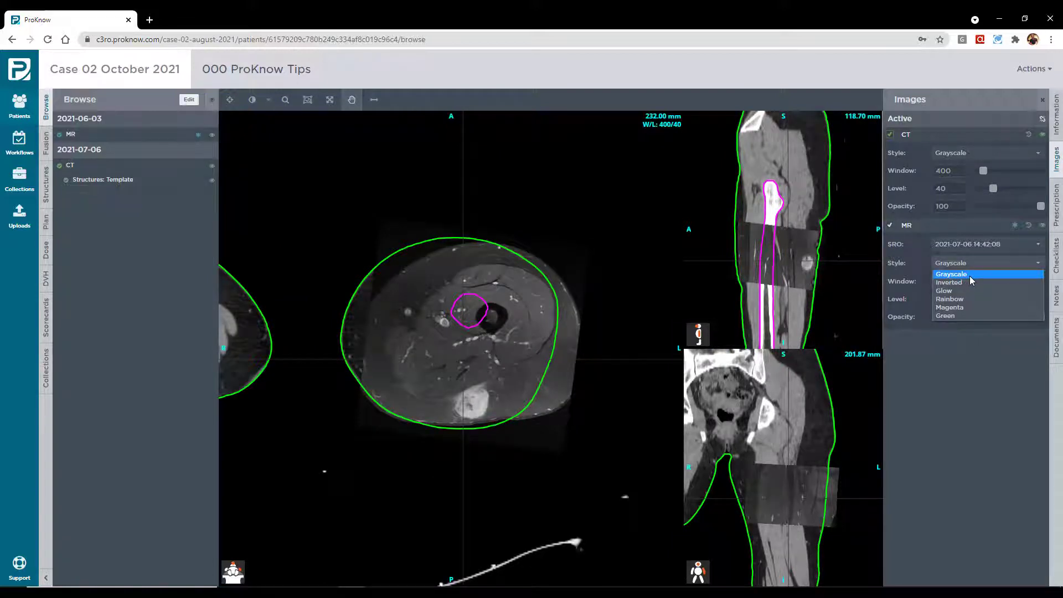
{"action": "left_click", "coordinate": [962, 283]}
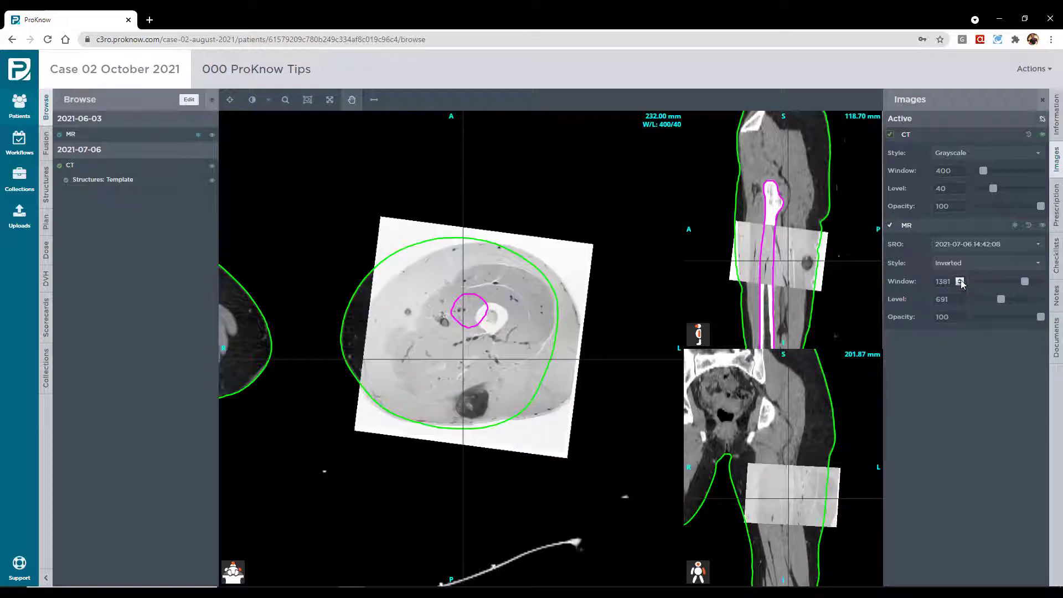
{"action": "left_click", "coordinate": [962, 265]}
{"action": "left_click", "coordinate": [953, 291]}
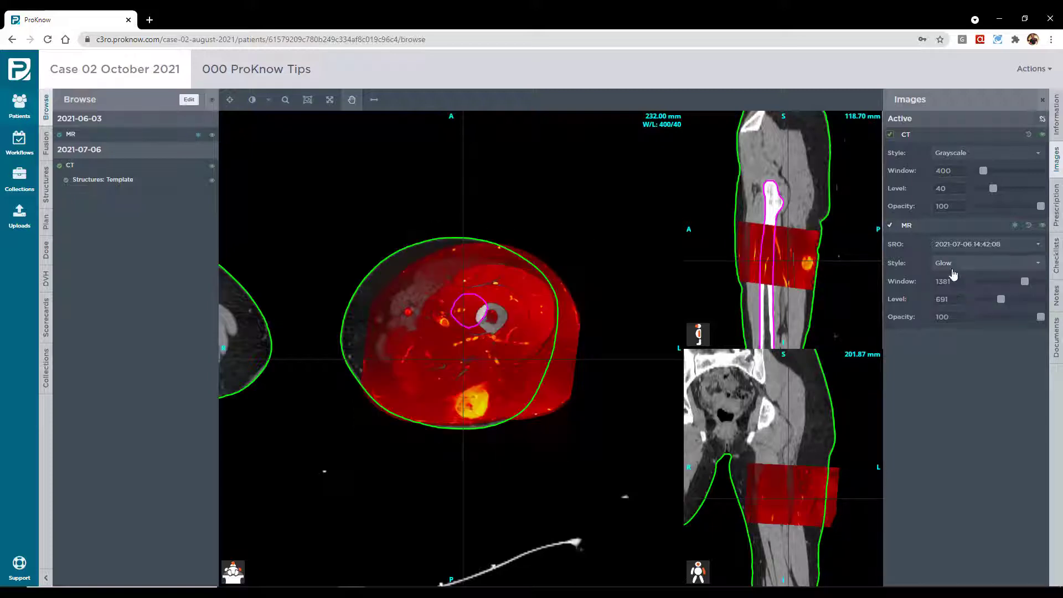
{"action": "left_click", "coordinate": [952, 265]}
{"action": "left_click", "coordinate": [959, 300]}
{"action": "left_click", "coordinate": [955, 267]}
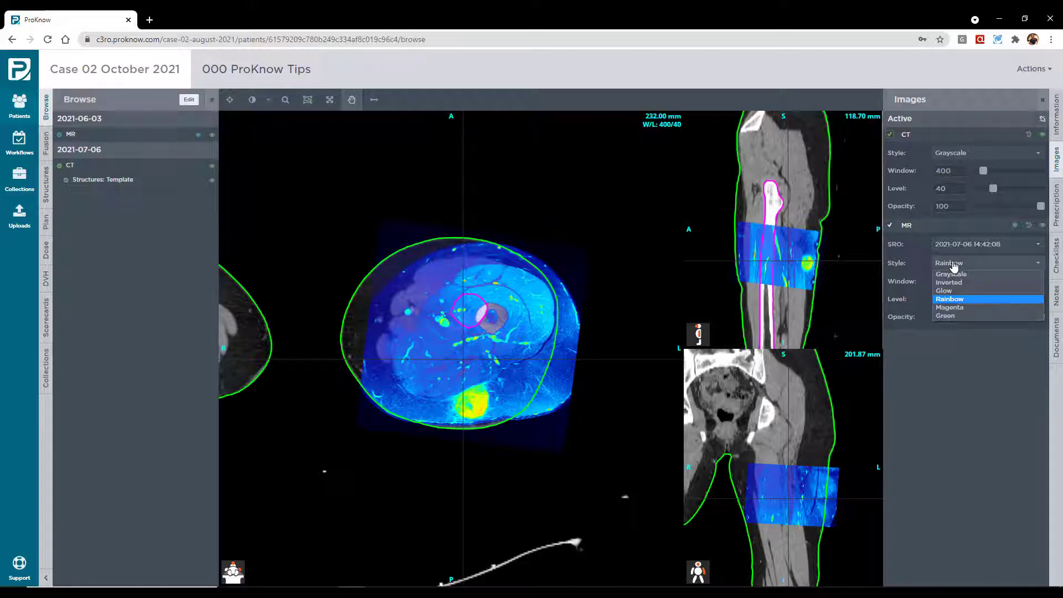
{"action": "left_click", "coordinate": [954, 266]}
{"action": "left_click", "coordinate": [954, 266]}
{"action": "left_click", "coordinate": [953, 275]}
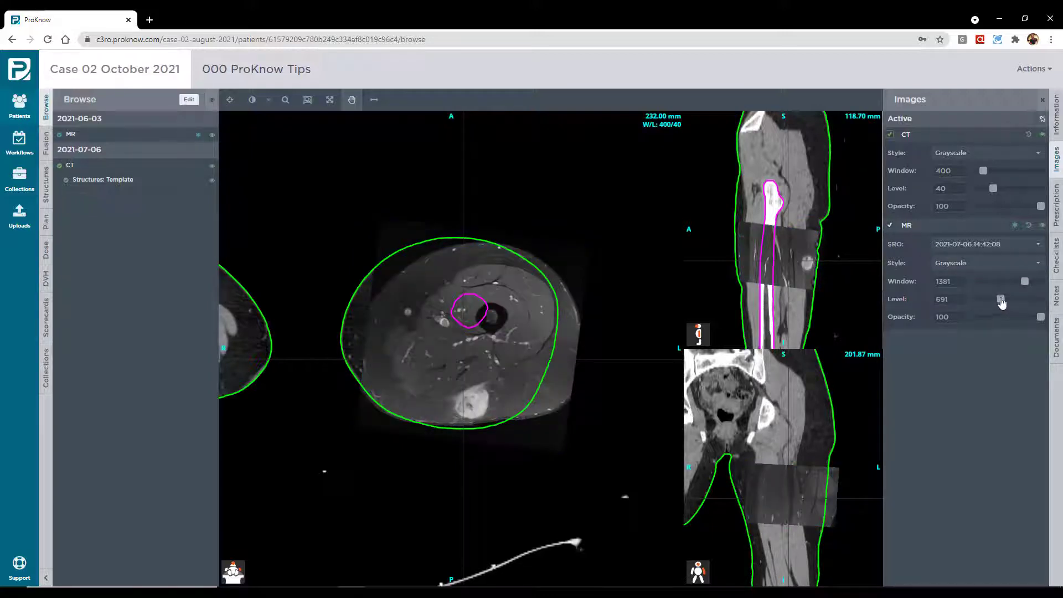
Step: Adjust the MR image to window 1441 and level 656, and the CT image to window 425 and level 52
{"action": "left_click_drag", "start_coordinate": [1003, 302], "coordinate": [1028, 281]}
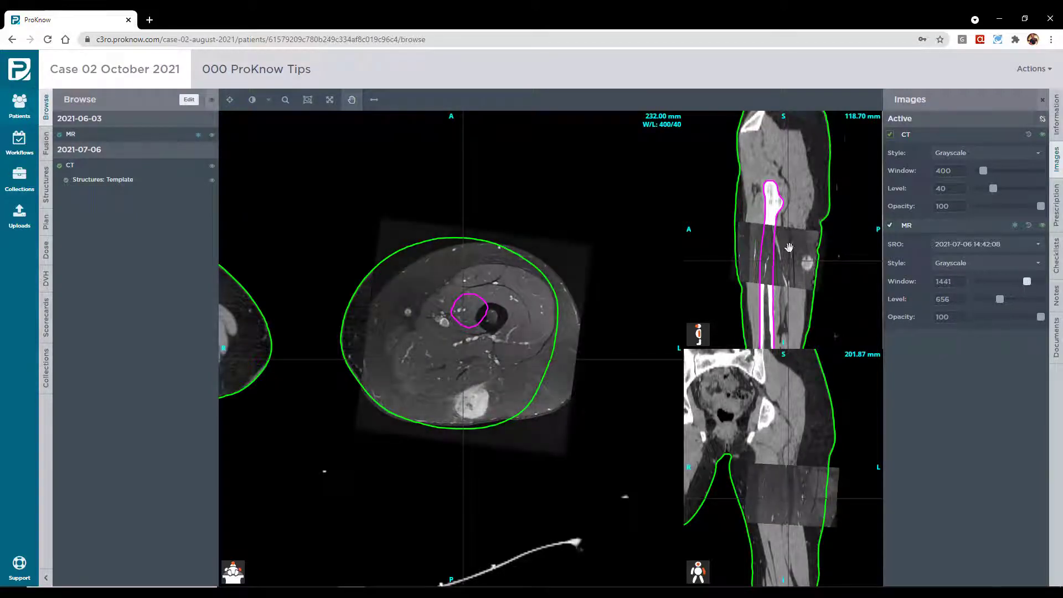
{"action": "right_click", "coordinate": [774, 213]}
{"action": "left_click", "coordinate": [780, 233]}
{"action": "mouse_move", "coordinate": [779, 236]}
{"action": "left_mouse_down"}
{"action": "mouse_move", "coordinate": [804, 252]}
{"action": "mouse_move", "coordinate": [745, 214]}
{"action": "mouse_move", "coordinate": [787, 223]}
{"action": "left_mouse_up"}
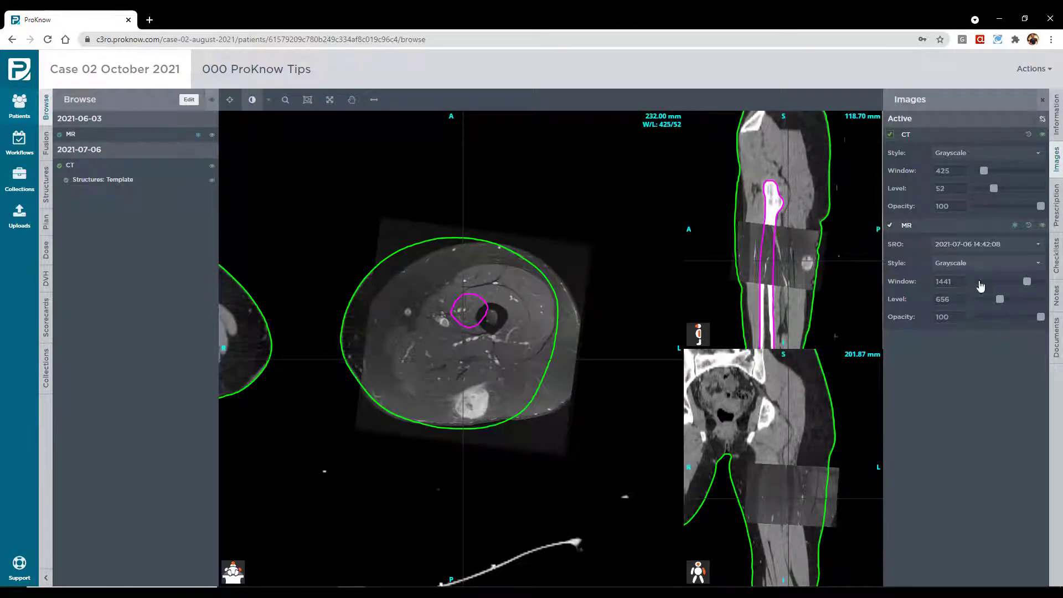
Step: Compare the MR with the underlying CT by fading the MR opacity to 0 and restoring it to 100
{"action": "mouse_move", "coordinate": [1040, 317]}
{"action": "left_mouse_down"}
{"action": "mouse_move", "coordinate": [955, 316]}
{"action": "mouse_move", "coordinate": [1057, 319]}
{"action": "mouse_move", "coordinate": [965, 316]}
{"action": "mouse_move", "coordinate": [1047, 318]}
{"action": "left_mouse_up"}
{"action": "left_click", "coordinate": [1043, 121]}
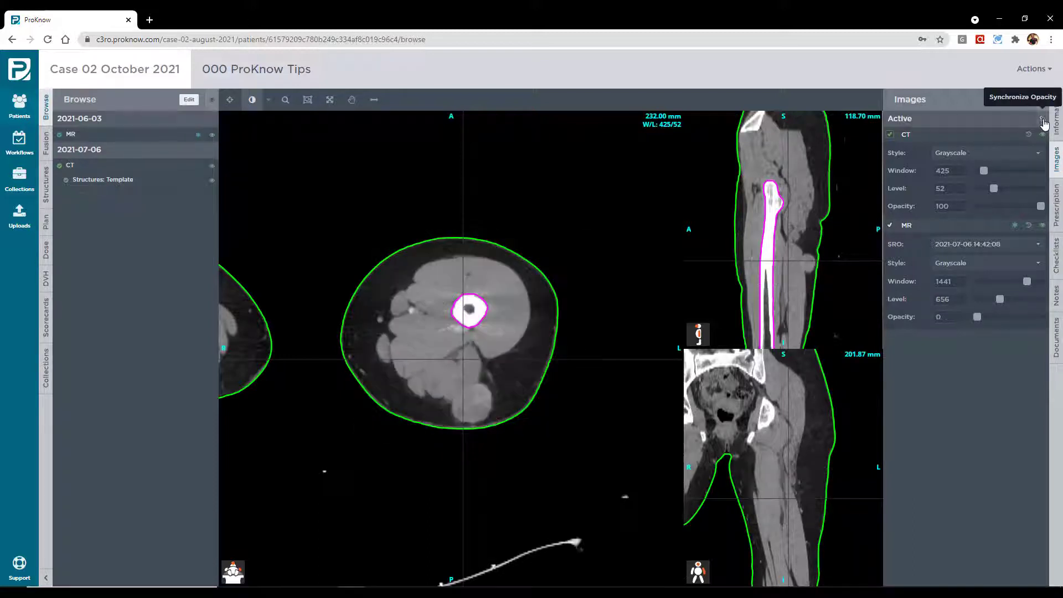
{"action": "left_click_drag", "start_coordinate": [976, 318], "coordinate": [1052, 327]}
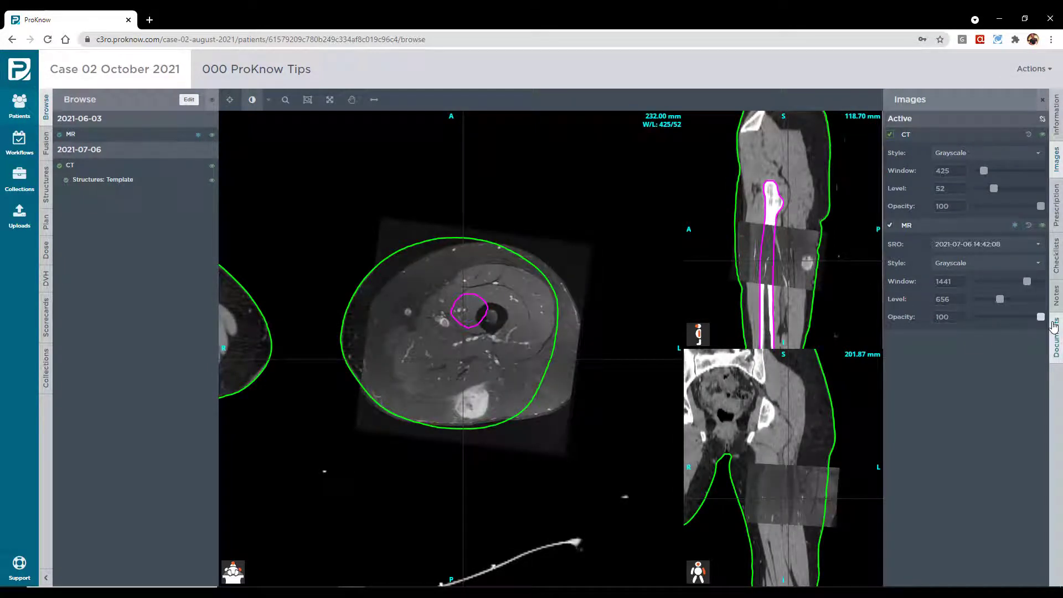
{"action": "left_click", "coordinate": [1043, 102]}
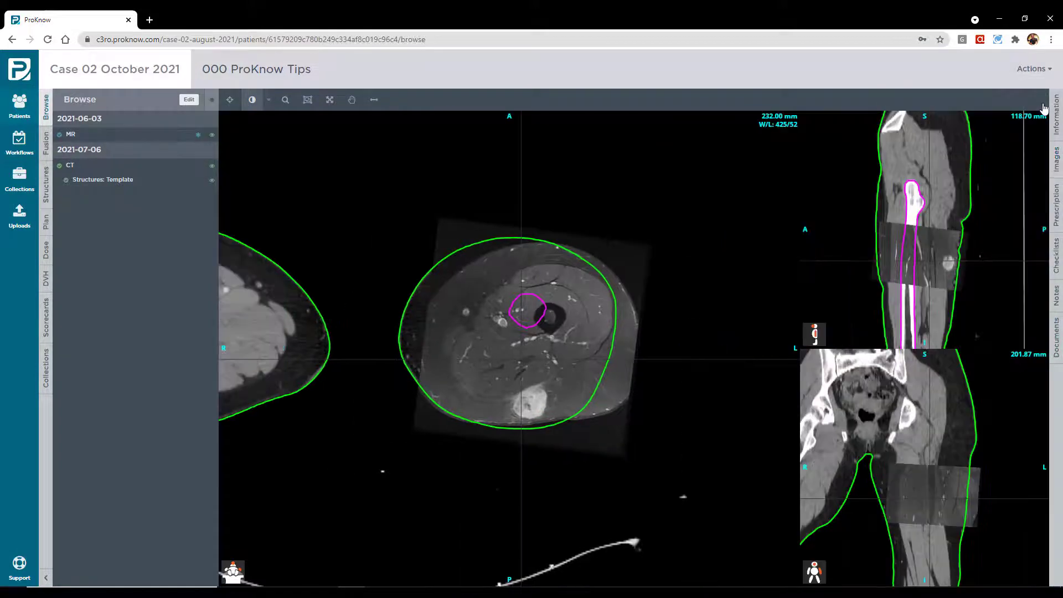
Step: Open the structure list and examine the pelvis on the 421 mm axial slice, centred in the view
{"action": "left_click", "coordinate": [44, 202]}
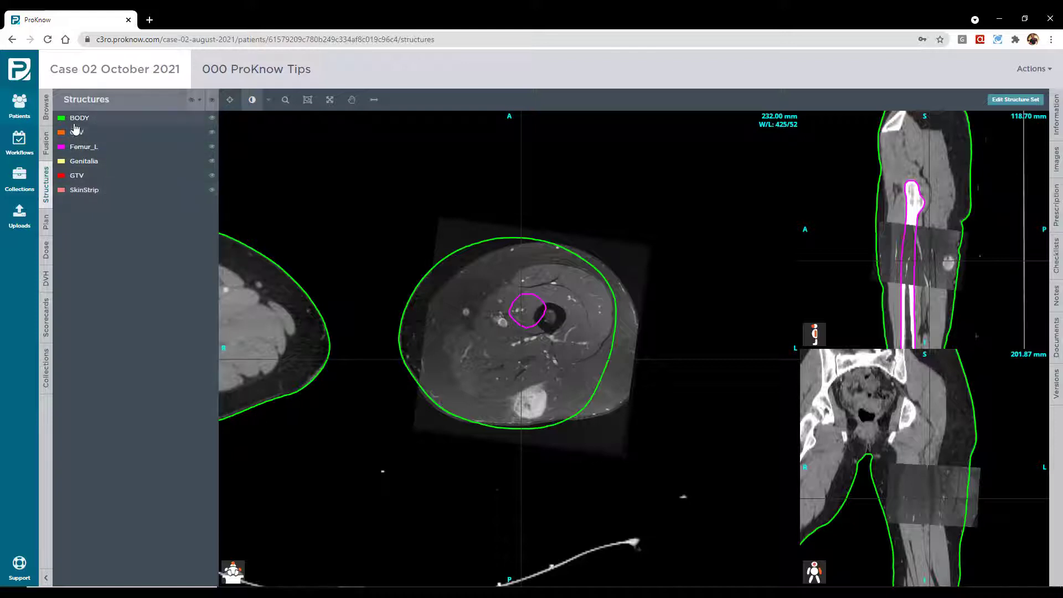
{"action": "right_click", "coordinate": [931, 247]}
{"action": "left_click", "coordinate": [963, 257]}
{"action": "left_click_drag", "start_coordinate": [942, 220], "coordinate": [919, 164]}
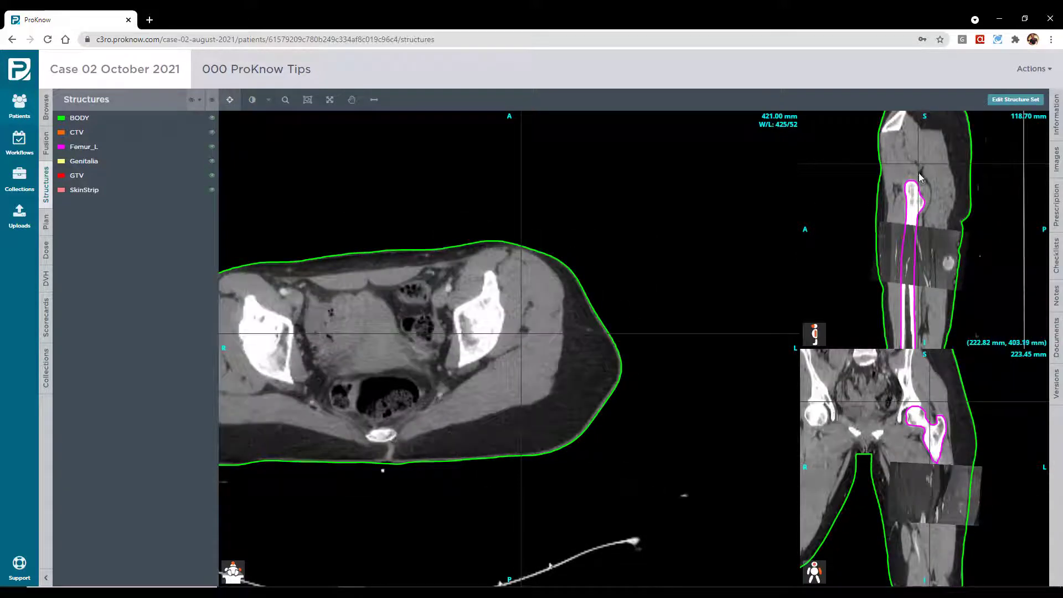
{"action": "right_click", "coordinate": [373, 304]}
{"action": "left_click", "coordinate": [387, 377]}
{"action": "left_click_drag", "start_coordinate": [403, 347], "coordinate": [508, 353]}
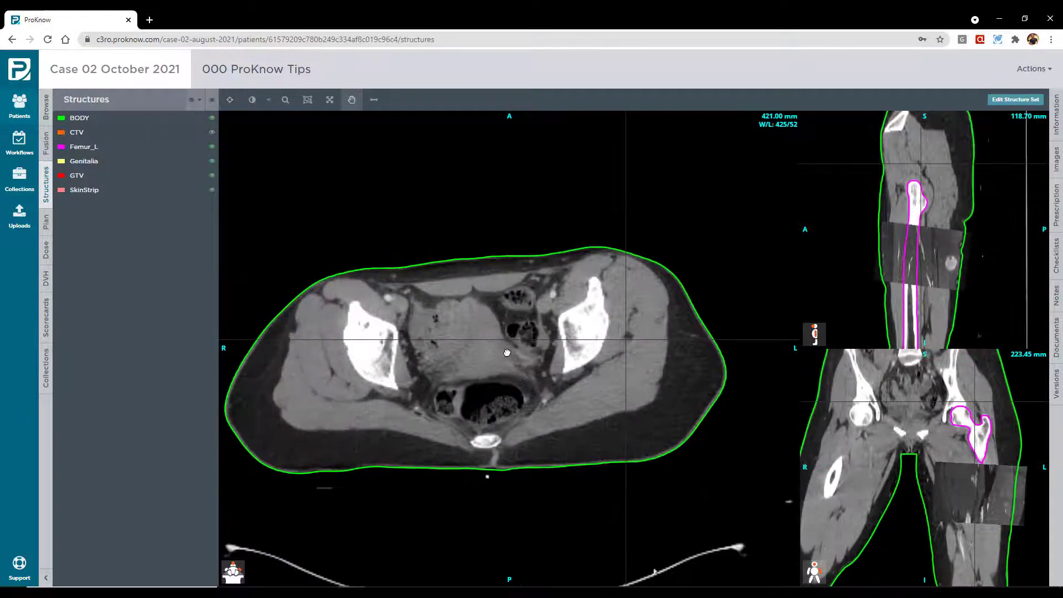
Step: Examine the Femur_L contour along the upper left femur, stopping at the 319 mm axial slice
{"action": "right_click", "coordinate": [560, 304]}
{"action": "left_click", "coordinate": [579, 311]}
{"action": "left_click", "coordinate": [915, 202]}
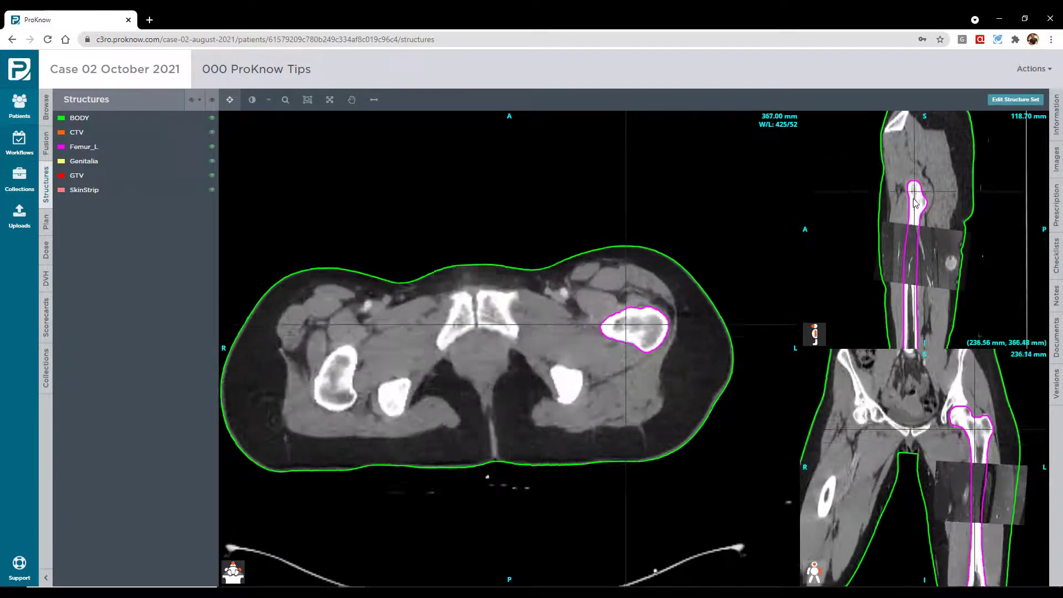
{"action": "mouse_move", "coordinate": [915, 202]}
{"action": "left_mouse_down"}
{"action": "mouse_move", "coordinate": [912, 223]}
{"action": "mouse_move", "coordinate": [913, 200]}
{"action": "left_mouse_up"}
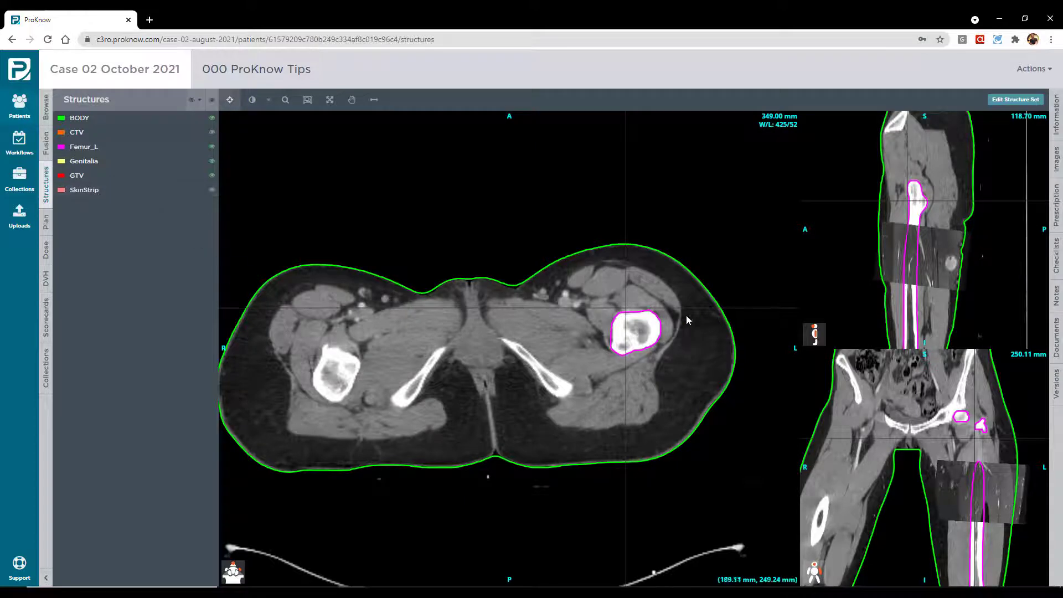
{"action": "right_click", "coordinate": [603, 294]}
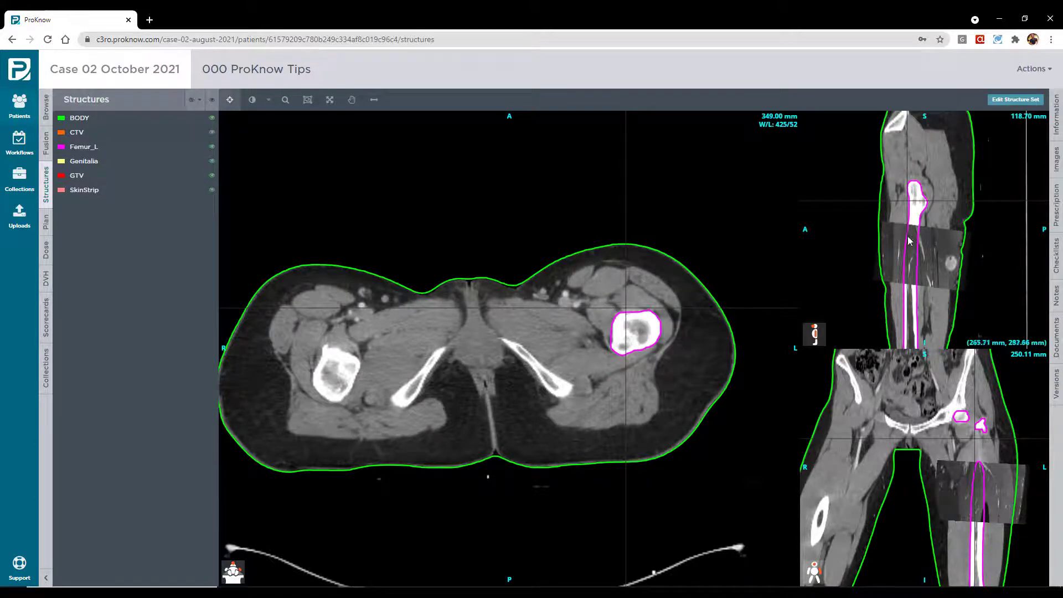
{"action": "left_click", "coordinate": [914, 249]}
{"action": "left_click_drag", "start_coordinate": [914, 252], "coordinate": [916, 216]}
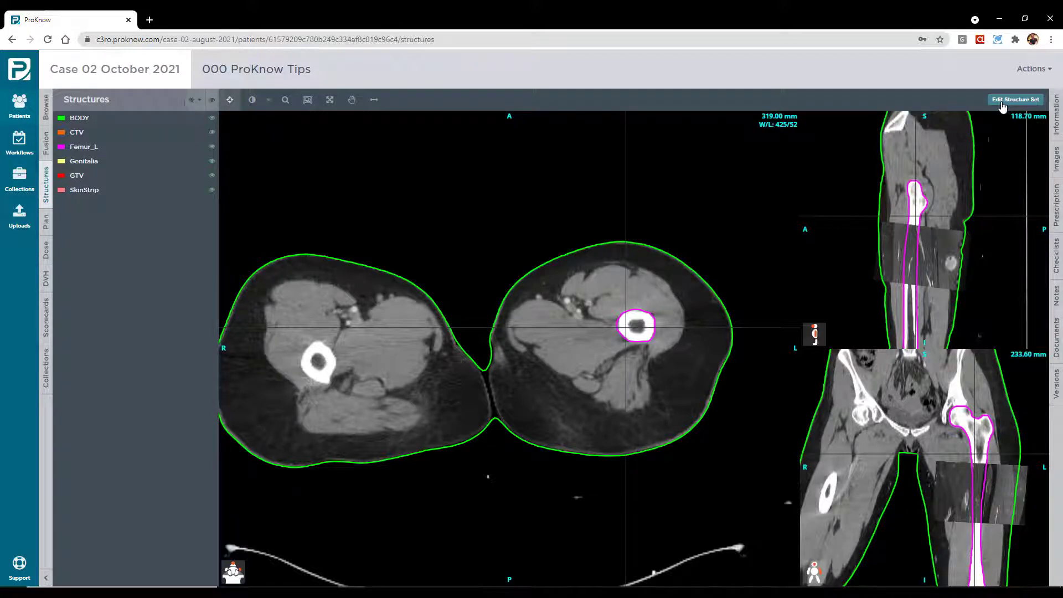
Step: Start editing the structure set and create a manually contoured structure named TEST with type ORGAN
{"action": "left_click", "coordinate": [1003, 105]}
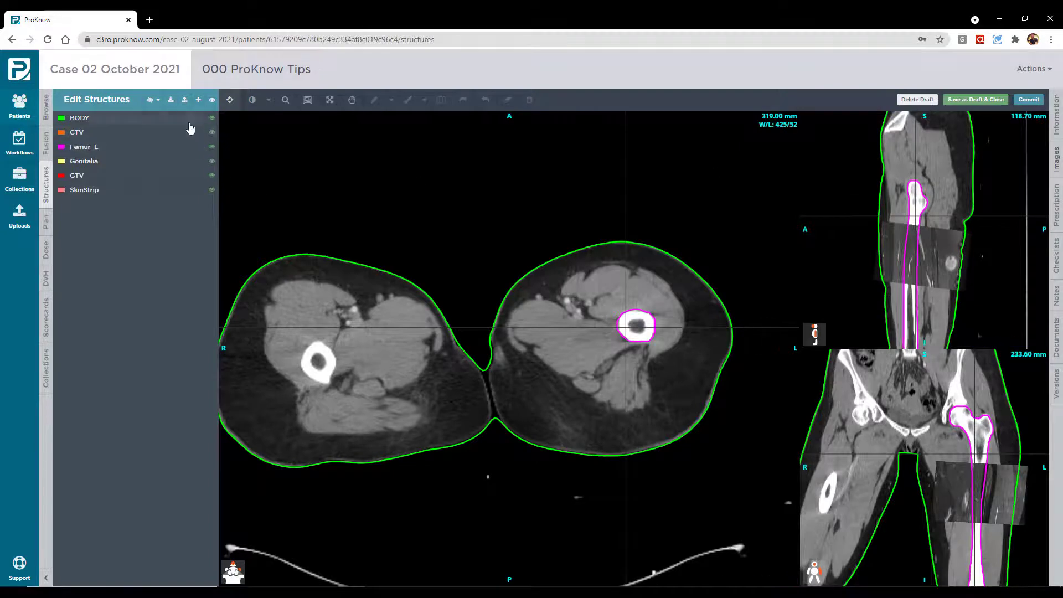
{"action": "left_click", "coordinate": [199, 100]}
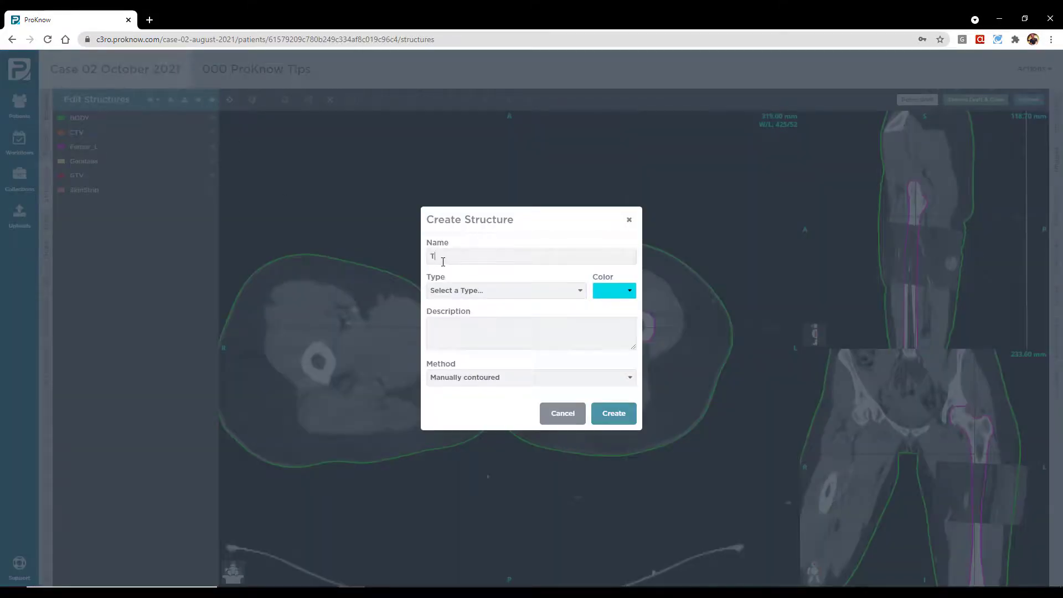
{"action": "left_click", "coordinate": [614, 413]}
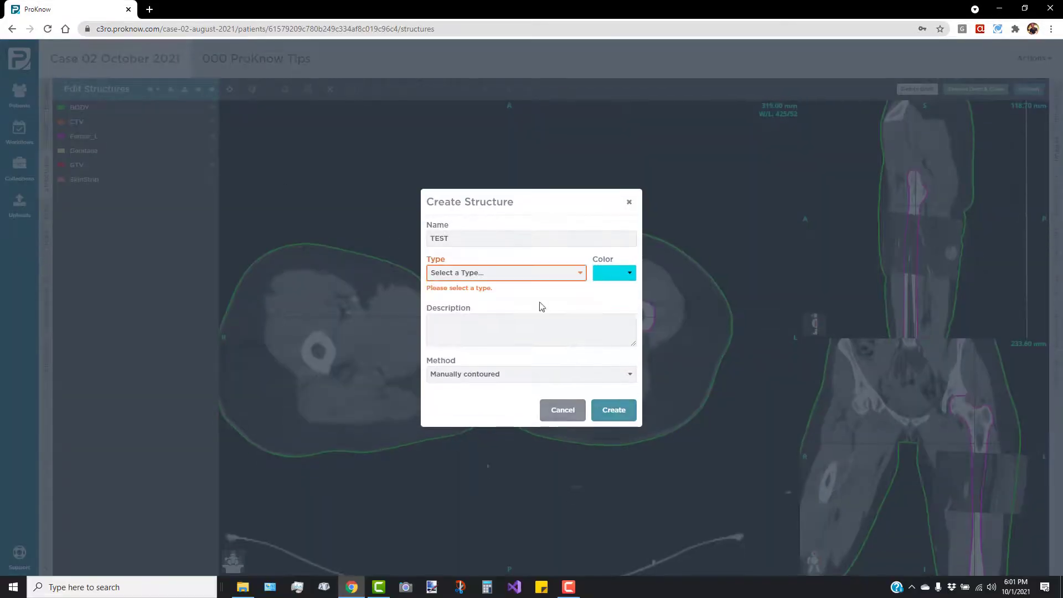
{"action": "left_click", "coordinate": [499, 290]}
{"action": "left_click", "coordinate": [469, 333]}
{"action": "left_click", "coordinate": [620, 409]}
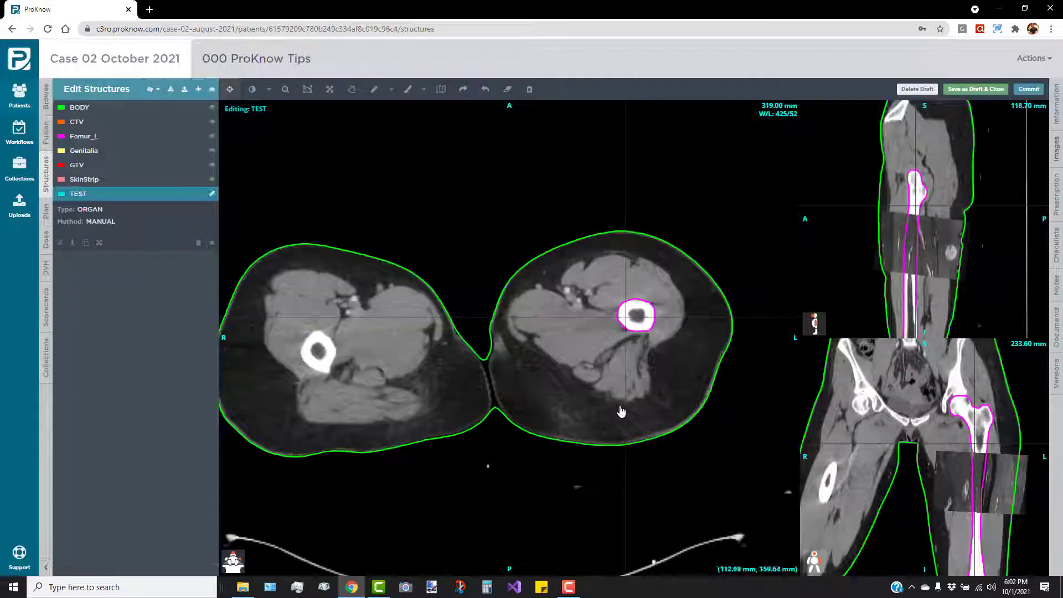
Step: Paint a trial TEST contour in the inner left thigh with the brush, and clear it from the slice
{"action": "left_click", "coordinate": [408, 91]}
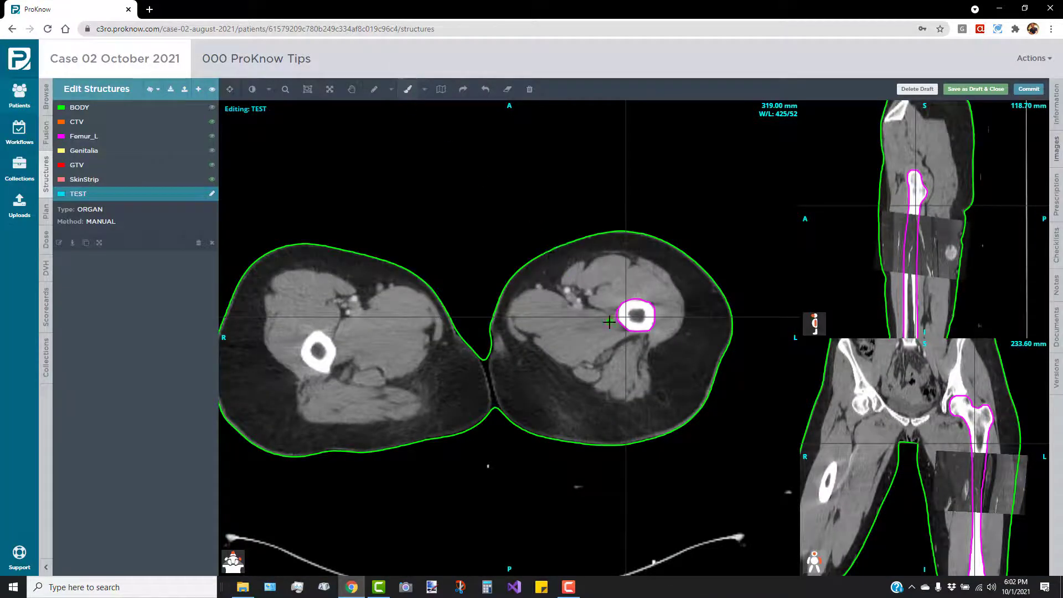
{"action": "mouse_move", "coordinate": [562, 308]}
{"action": "left_mouse_down"}
{"action": "mouse_move", "coordinate": [560, 338]}
{"action": "mouse_move", "coordinate": [576, 277]}
{"action": "mouse_move", "coordinate": [568, 310]}
{"action": "mouse_move", "coordinate": [560, 302]}
{"action": "mouse_move", "coordinate": [577, 304]}
{"action": "mouse_move", "coordinate": [570, 325]}
{"action": "mouse_move", "coordinate": [604, 334]}
{"action": "mouse_move", "coordinate": [515, 252]}
{"action": "left_mouse_up"}
{"action": "right_click", "coordinate": [553, 318]}
{"action": "left_click", "coordinate": [579, 355]}
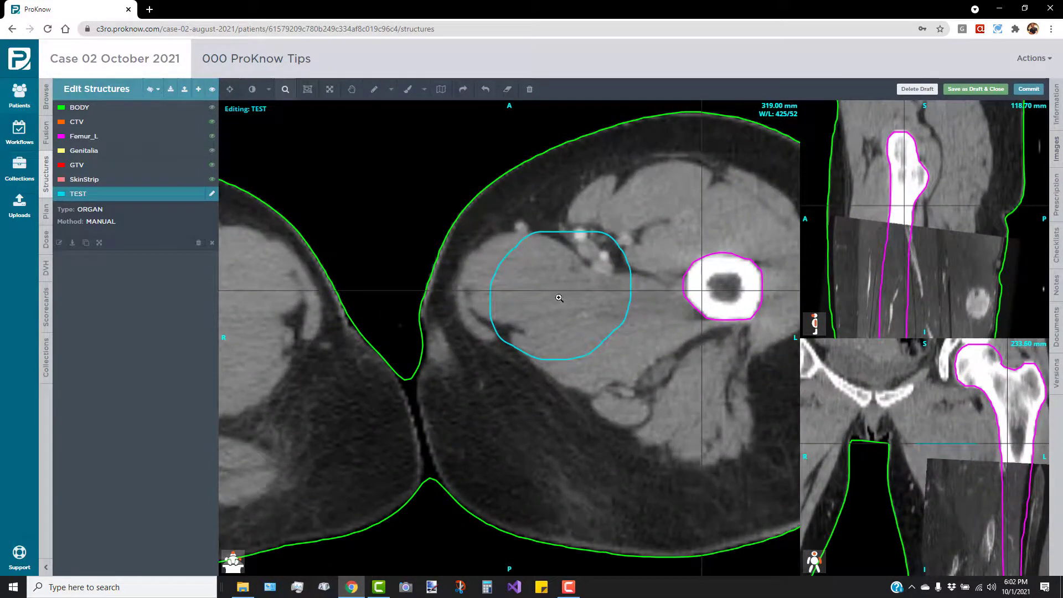
{"action": "left_click", "coordinate": [507, 89]}
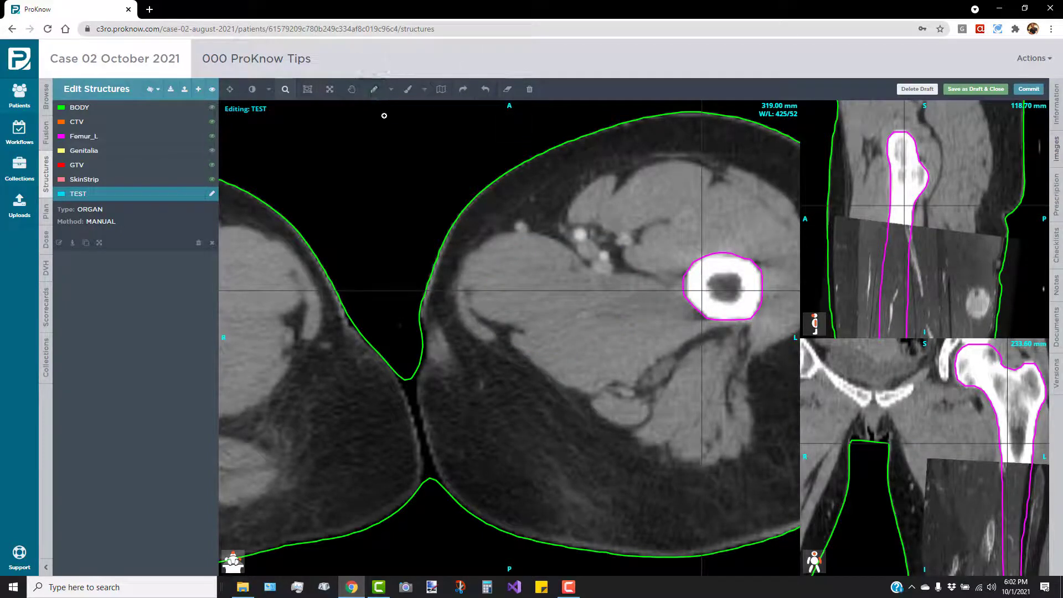
Step: Draw closed freehand TEST contours in the inner left thigh muscle on the 319 mm and 322 mm axial slices
{"action": "left_click", "coordinate": [391, 90]}
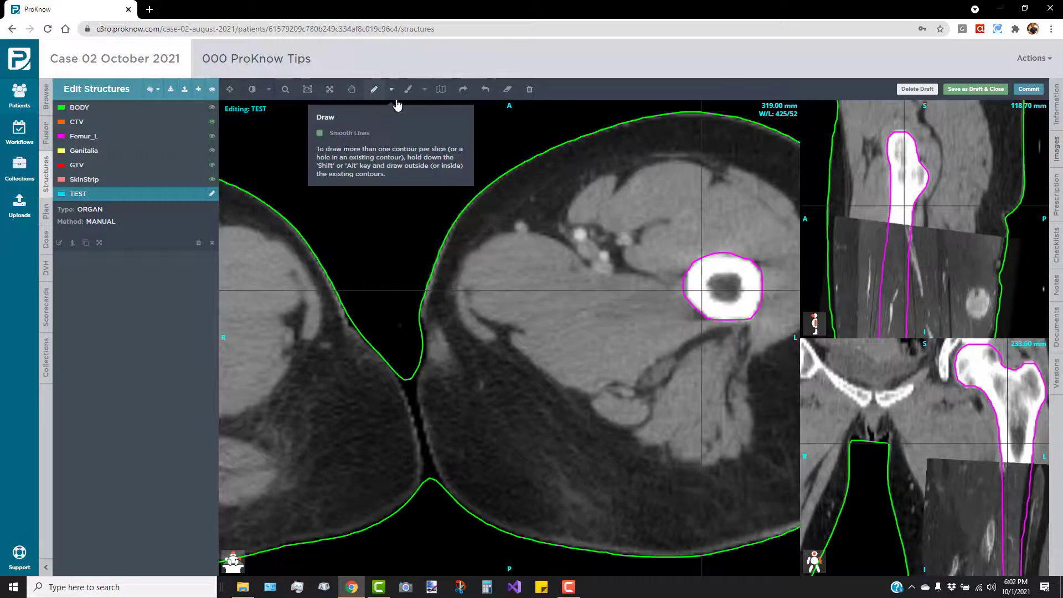
{"action": "left_click", "coordinate": [374, 92]}
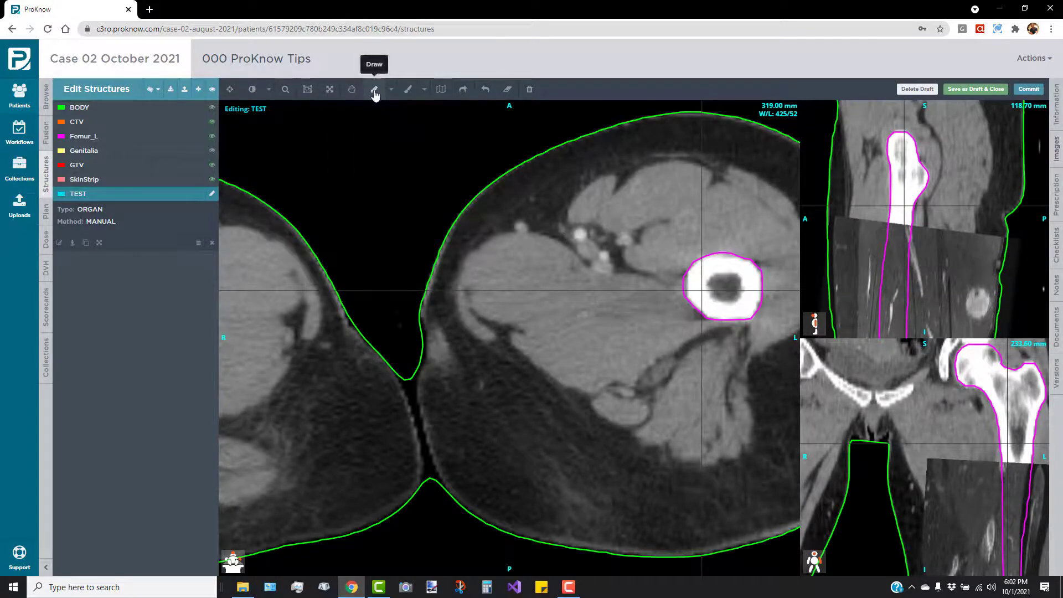
{"action": "mouse_move", "coordinate": [539, 226]}
{"action": "left_mouse_down"}
{"action": "mouse_move", "coordinate": [493, 257]}
{"action": "mouse_move", "coordinate": [493, 310]}
{"action": "mouse_move", "coordinate": [557, 346]}
{"action": "mouse_move", "coordinate": [608, 271]}
{"action": "left_mouse_up"}
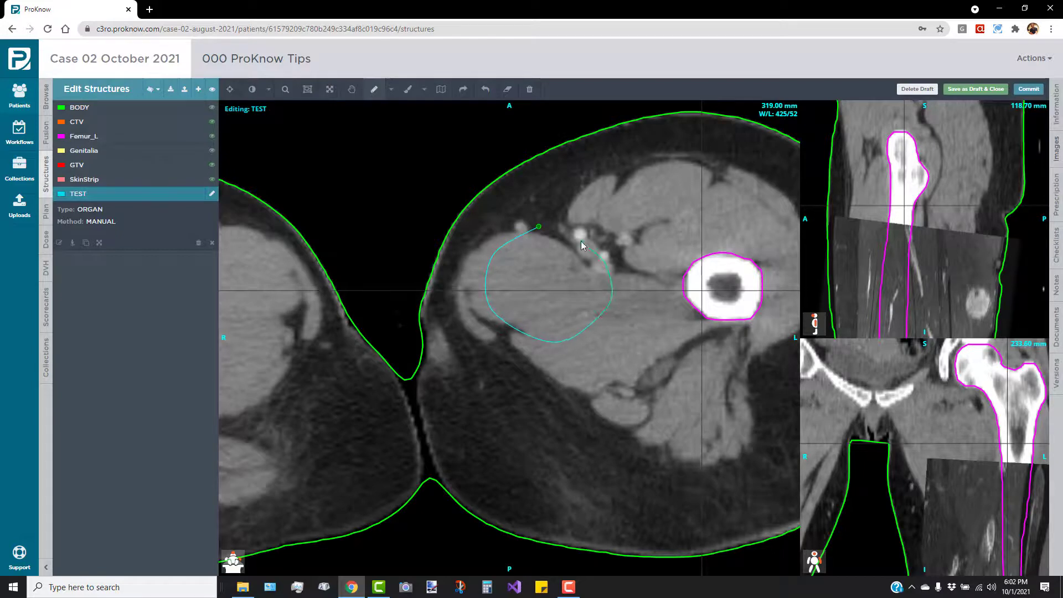
{"action": "mouse_move", "coordinate": [554, 251]}
{"action": "left_mouse_down"}
{"action": "mouse_move", "coordinate": [539, 227]}
{"action": "mouse_move", "coordinate": [517, 259]}
{"action": "mouse_move", "coordinate": [515, 304]}
{"action": "mouse_move", "coordinate": [574, 319]}
{"action": "left_mouse_up"}
{"action": "scroll", "coordinate": [553, 274], "scroll_direction": "down", "scroll_amount": 1}
{"action": "left_click_drag", "start_coordinate": [569, 249], "coordinate": [534, 251]}
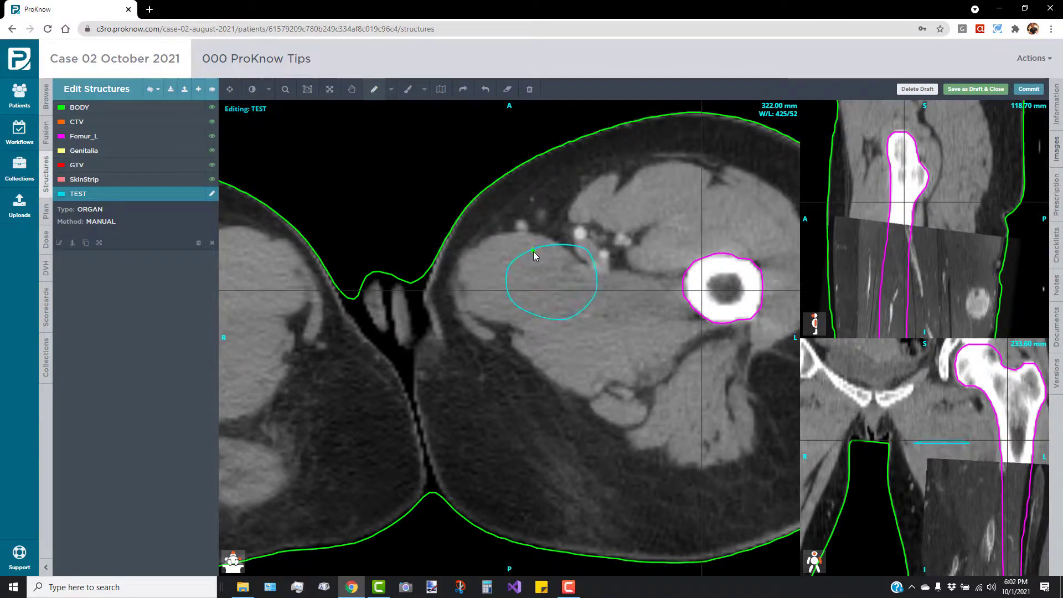